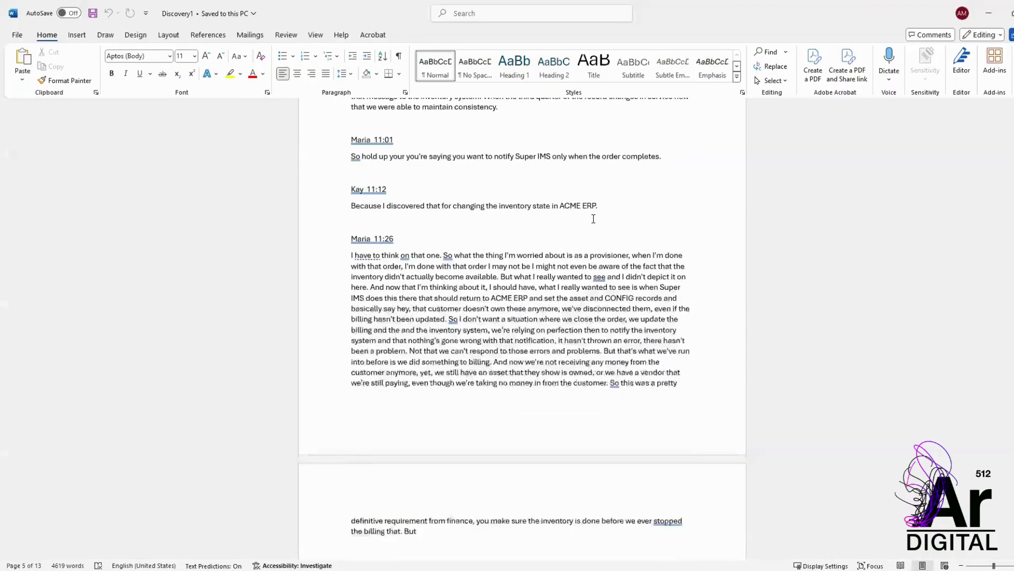
{"action": "scroll", "coordinate": [593, 219], "scroll_direction": "up", "scroll_amount": 15}
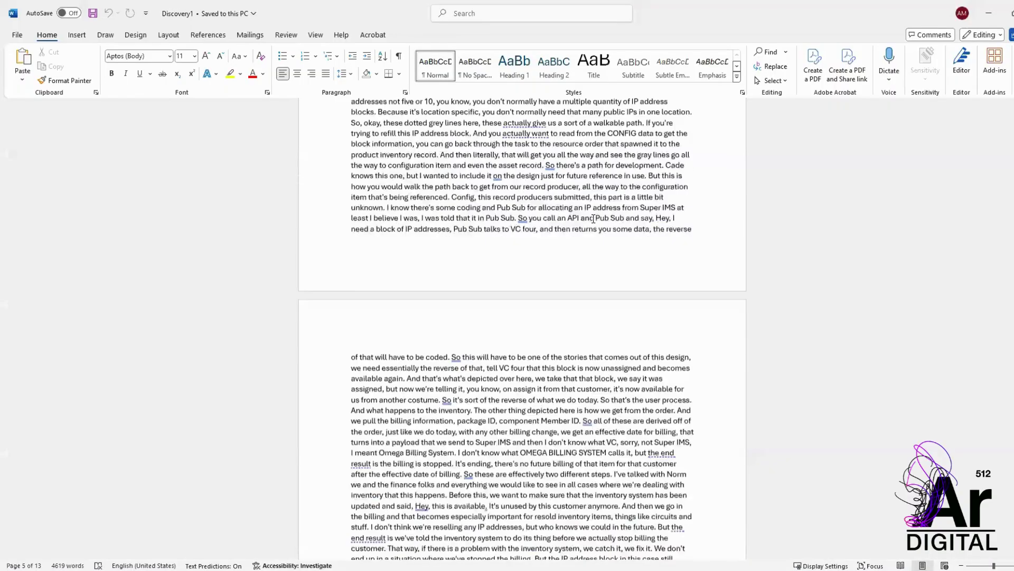
{"action": "scroll", "coordinate": [593, 218], "scroll_direction": "up", "scroll_amount": 10}
{"action": "scroll", "coordinate": [593, 218], "scroll_direction": "down", "scroll_amount": 5}
{"action": "scroll", "coordinate": [592, 218], "scroll_direction": "down", "scroll_amount": 3}
{"action": "scroll", "coordinate": [593, 218], "scroll_direction": "down", "scroll_amount": 2}
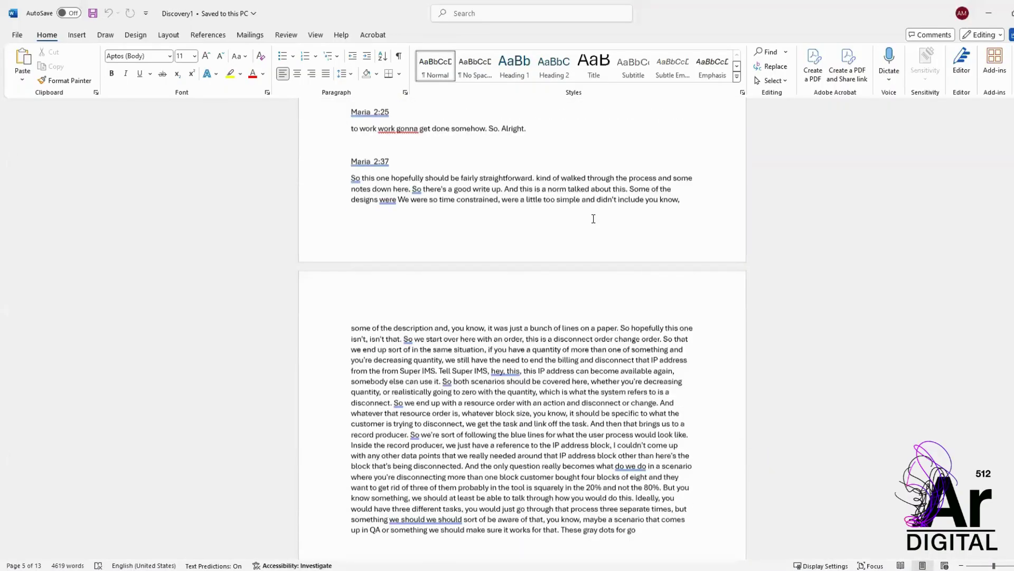
{"action": "scroll", "coordinate": [593, 218], "scroll_direction": "down", "scroll_amount": 5}
{"action": "scroll", "coordinate": [593, 218], "scroll_direction": "down", "scroll_amount": 5}
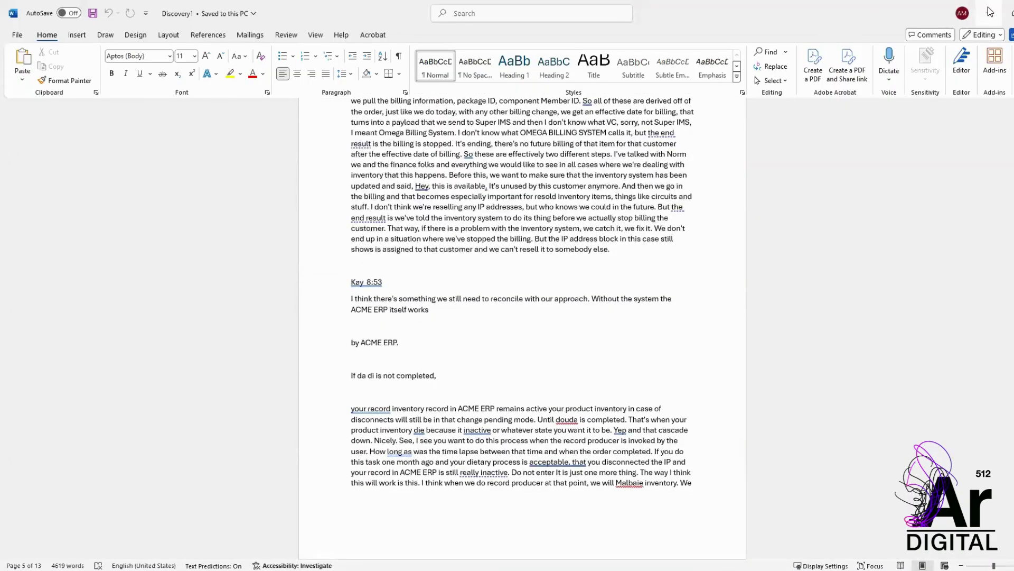
{"action": "left_click", "coordinate": [990, 11]}
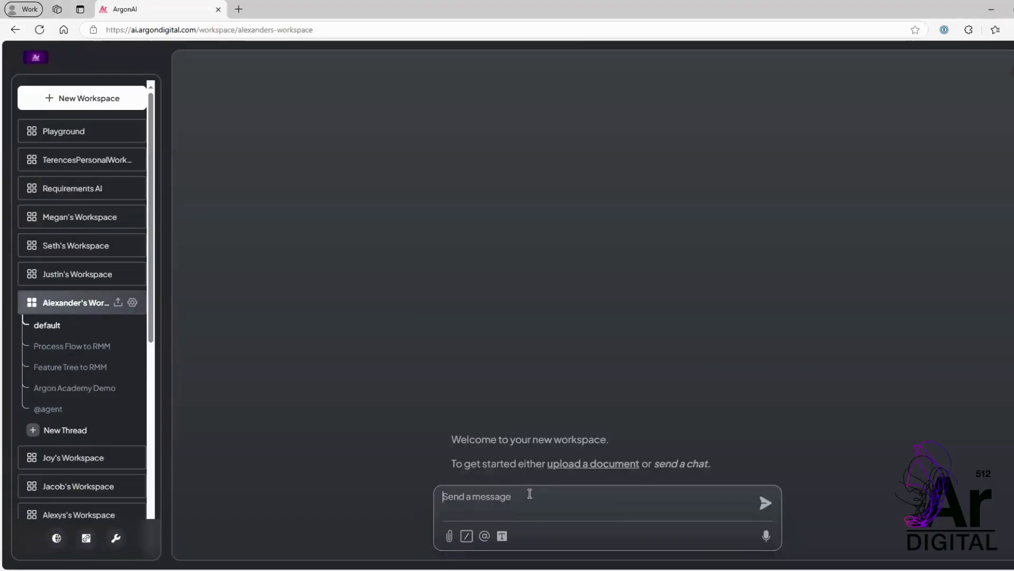
{"action": "type", "text": "@agent rag-s"}
{"action": "type", "text": "earch"}
{"action": "type", "text": " discovery1"}
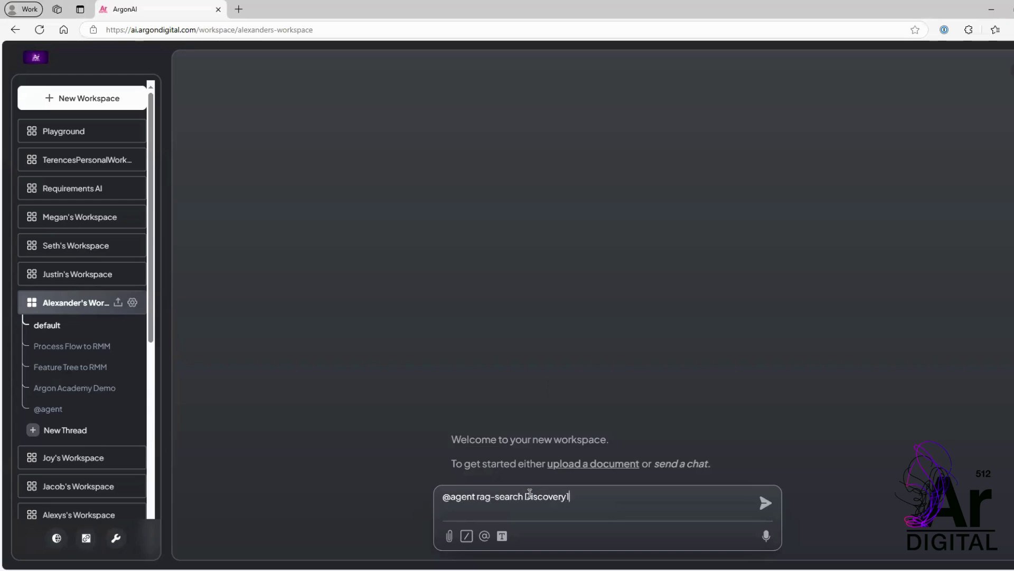
{"action": "type", "text": ".docx plea"}
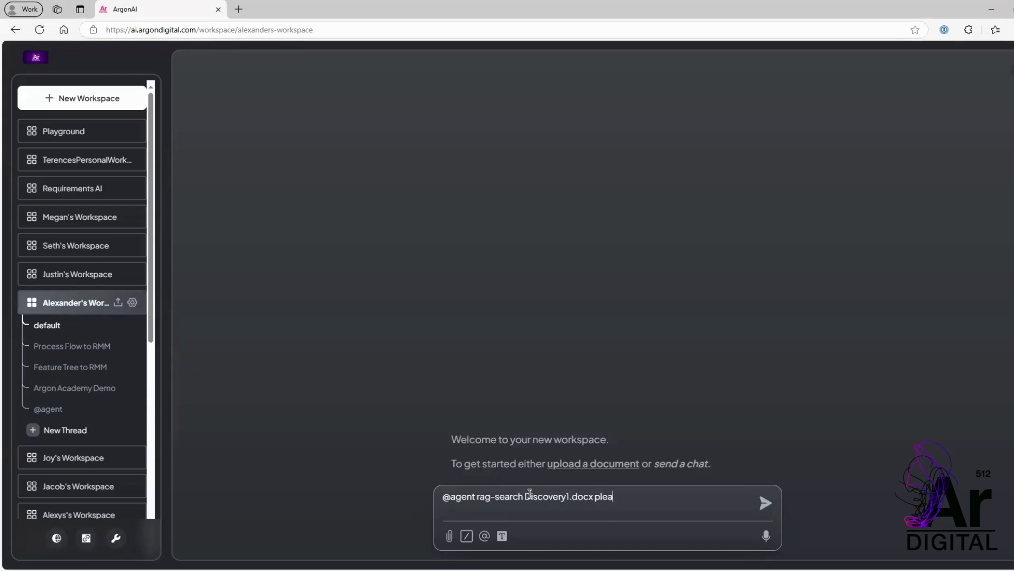
{"action": "type", "text": "se"}
{"action": "key", "text": "Return"}
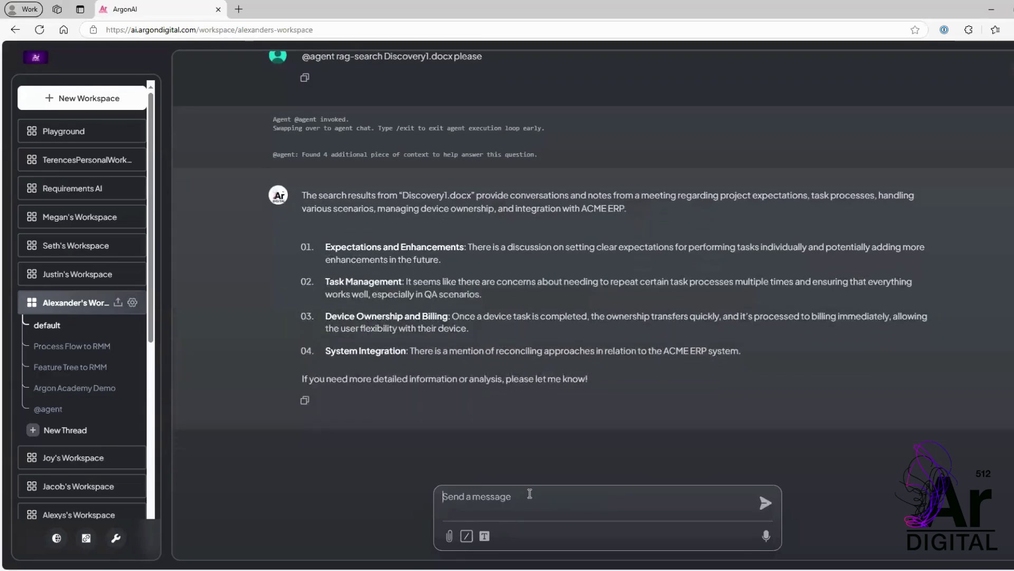
{"action": "type", "text": "/exit"}
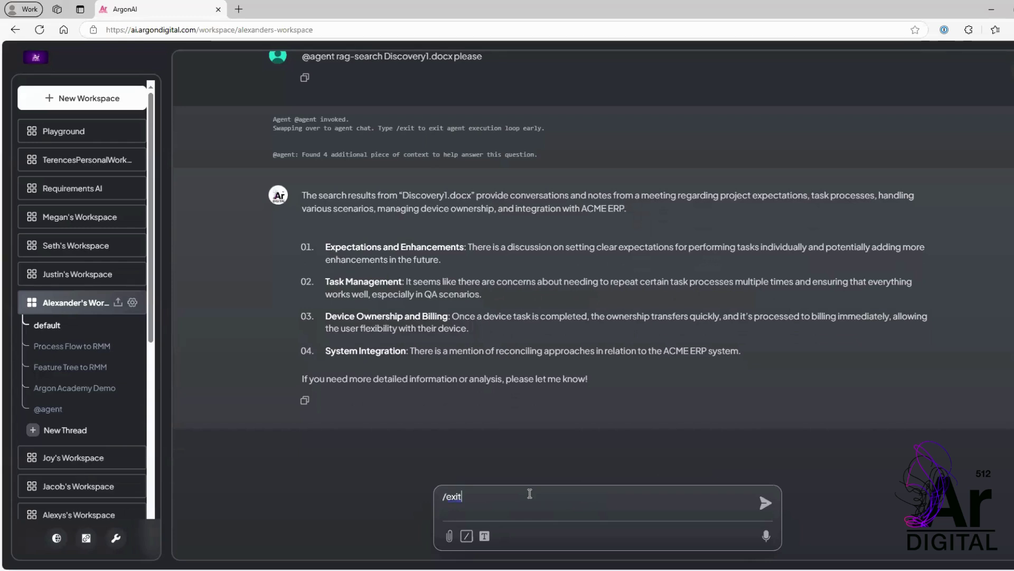
Send '/exit' to leave the agent execution loop
{"action": "key", "text": "Return"}
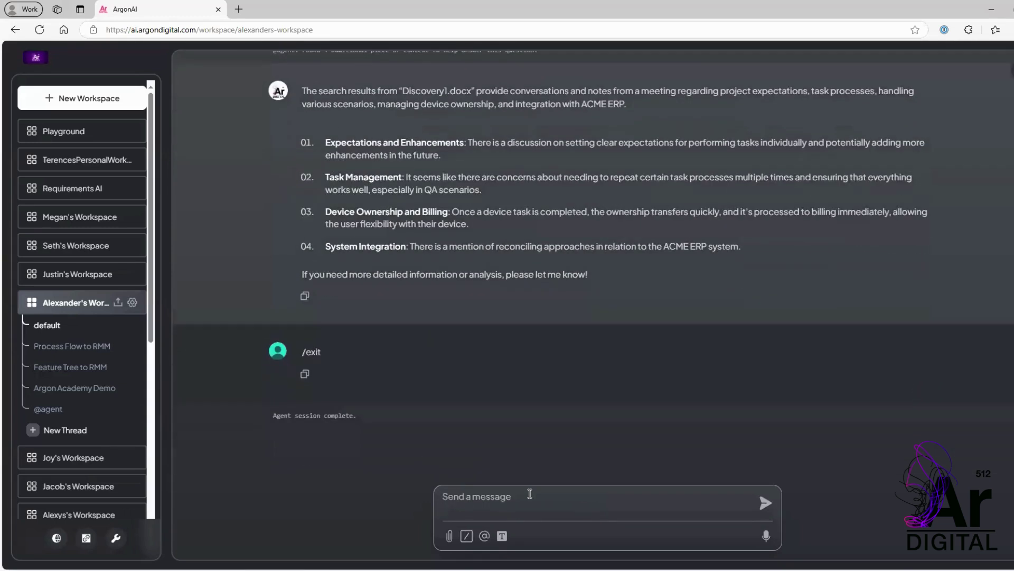
{"action": "type", "text": "/reqid"}
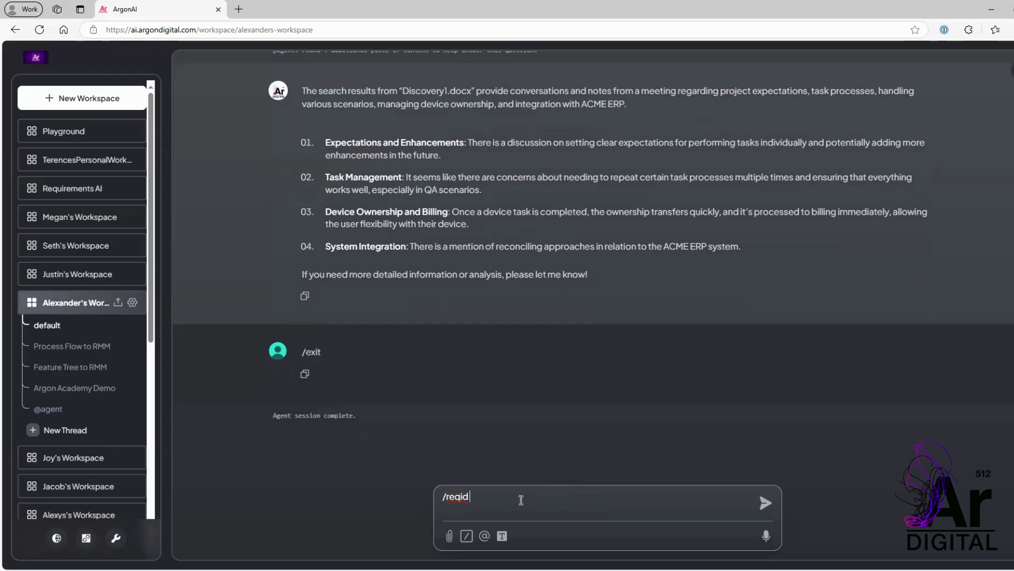
{"action": "type", "text": " for the fil"}
{"action": "type", "text": "e \"Discover1.d"}
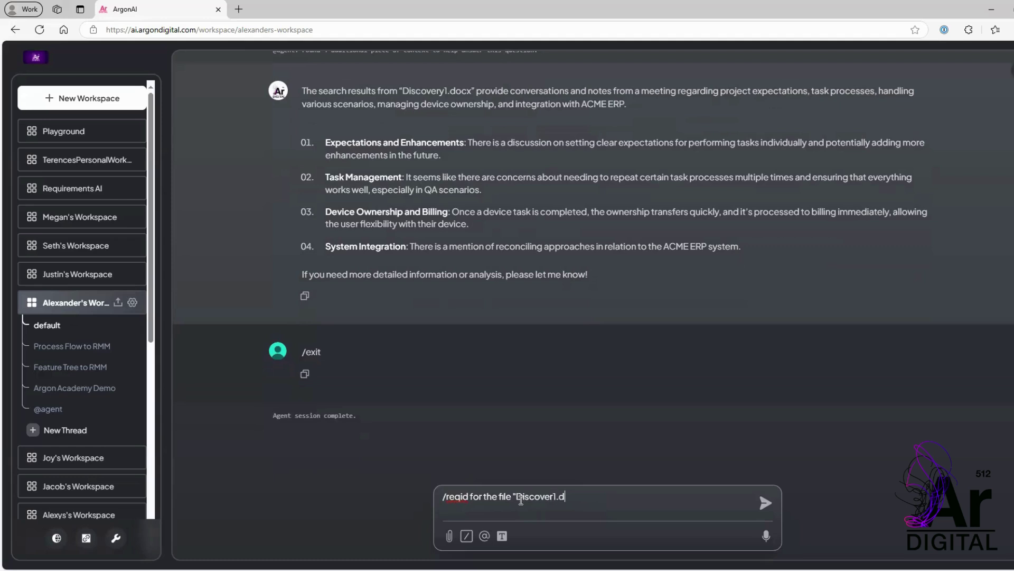
{"action": "type", "text": "ocx\" please"}
Send the /reqid request for user stories from Discovery1.docx
{"action": "key", "text": "Return"}
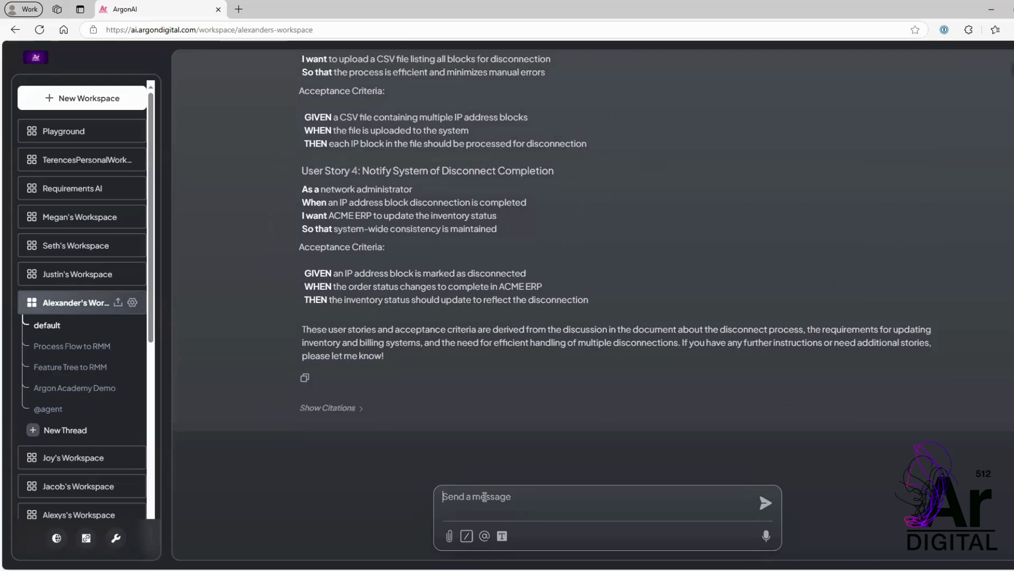
{"action": "type", "text": "please change the "}
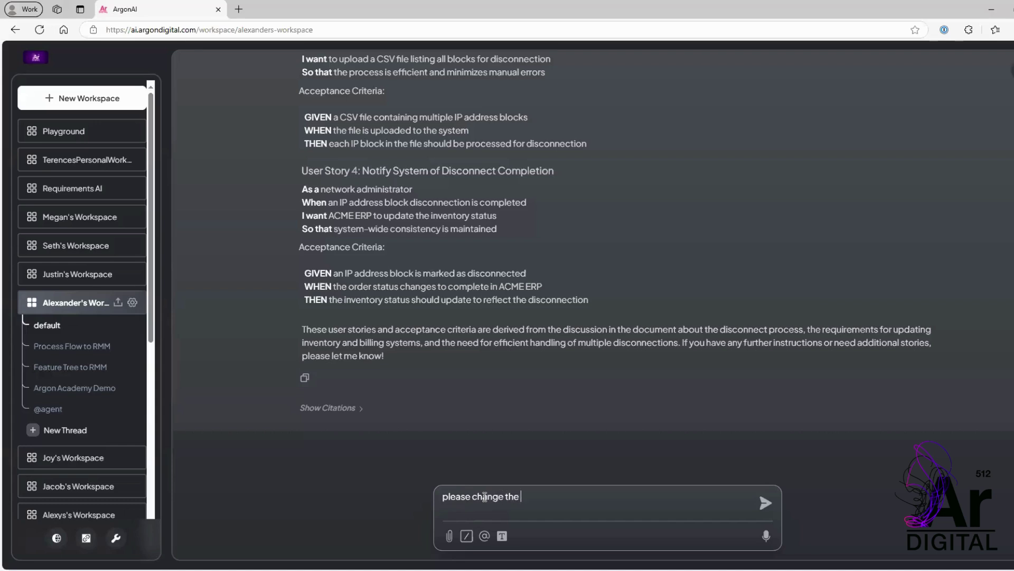
{"action": "type", "text": "stories from JB"}
{"action": "type", "text": "TD format to "}
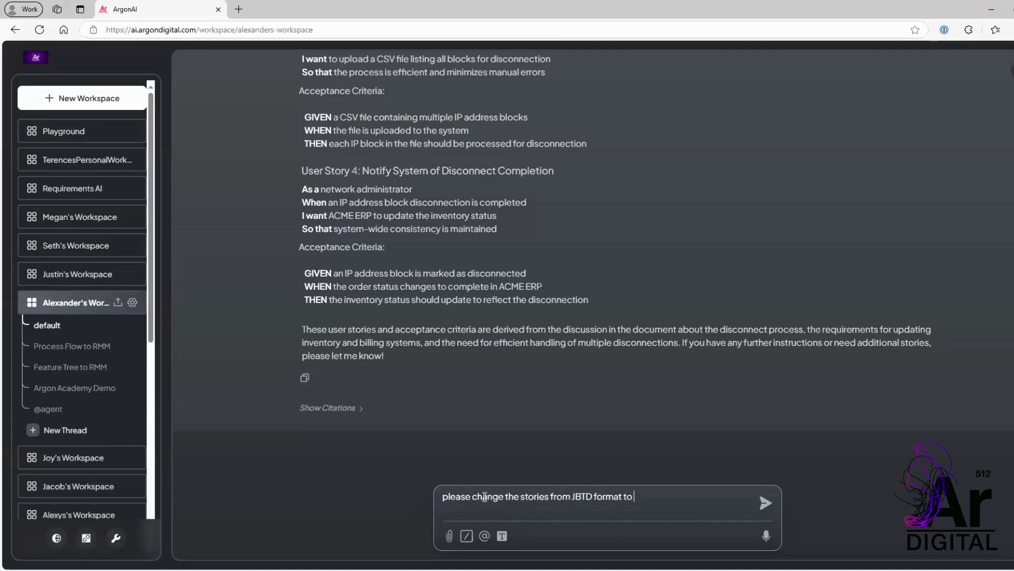
{"action": "type", "text": "normal use"}
{"action": "type", "text": "r stories"}
Ask ArgonAI to change the stories from JBTD format to normal user stories
{"action": "key", "text": "Return"}
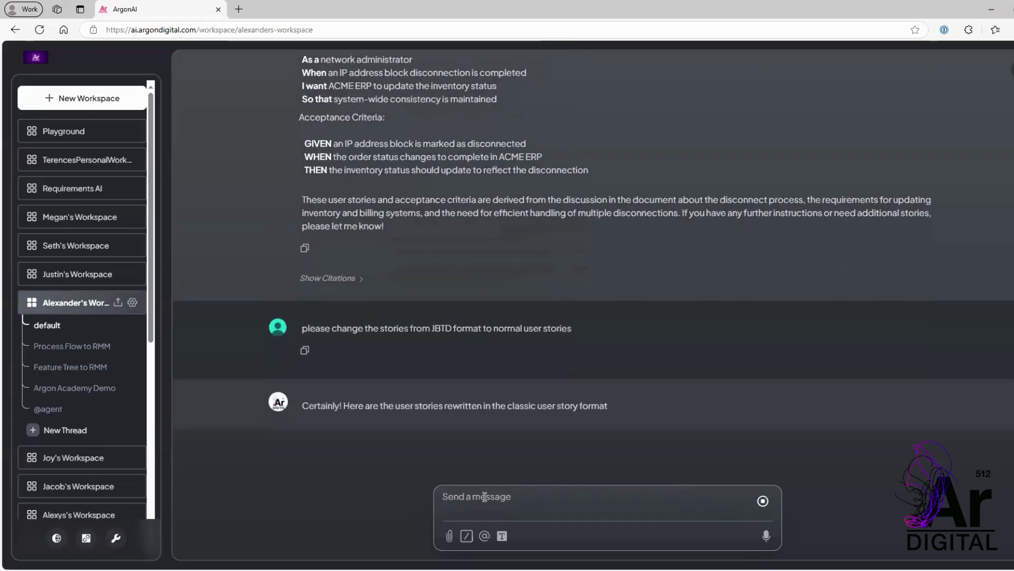